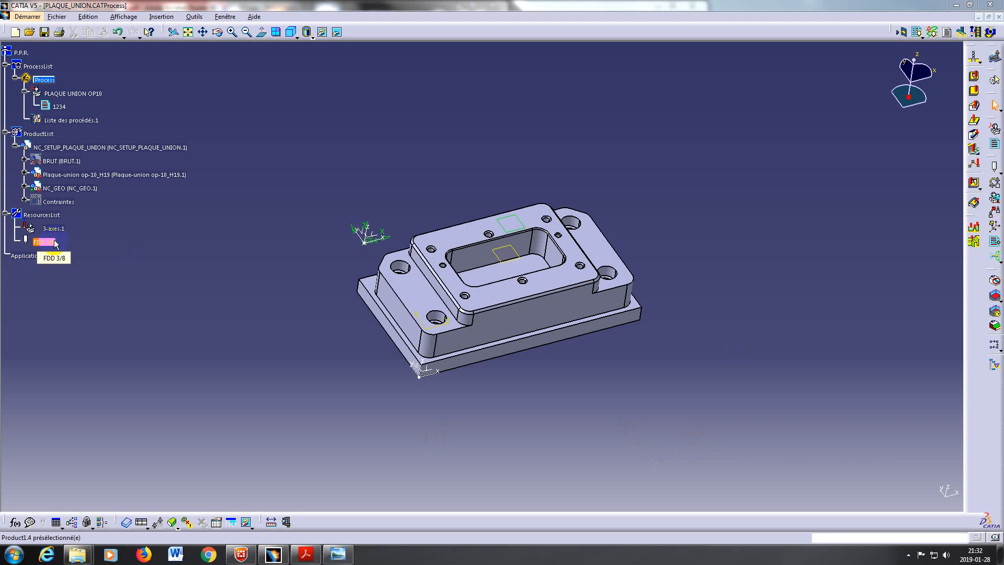
scroll(349, 220, down, 1)
middle_drag(349, 220, 392, 241)
scroll(397, 237, up, 1)
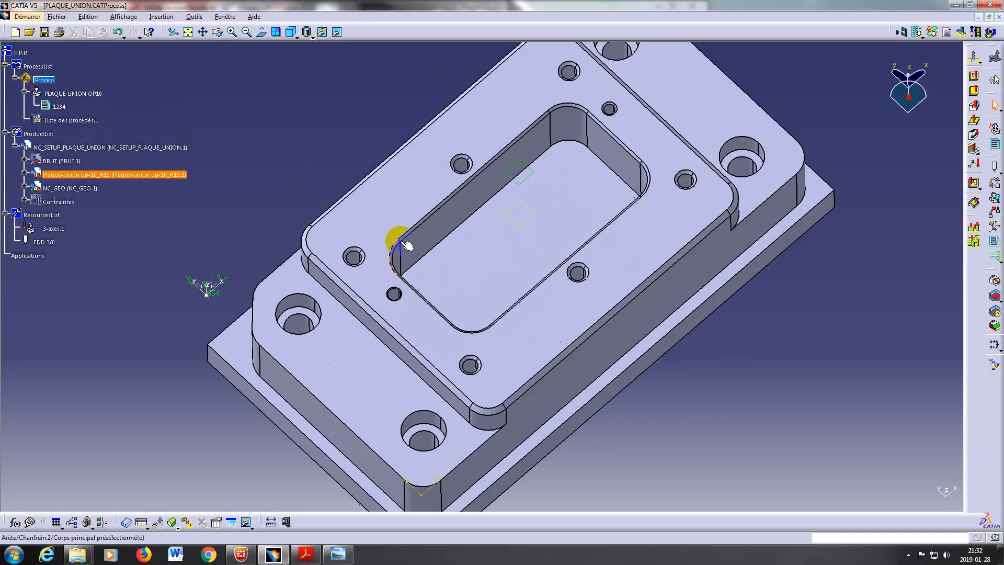
middle_drag(497, 199, 551, 152)
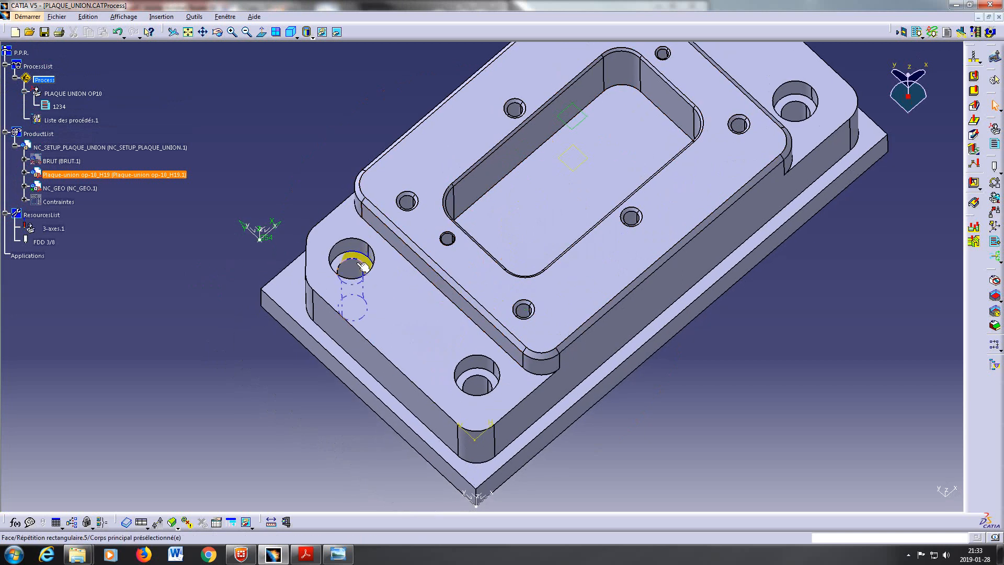
mouse_move(496, 328)
middle_down()
mouse_move(578, 392)
mouse_move(399, 425)
mouse_move(416, 343)
mouse_move(497, 317)
middle_up()
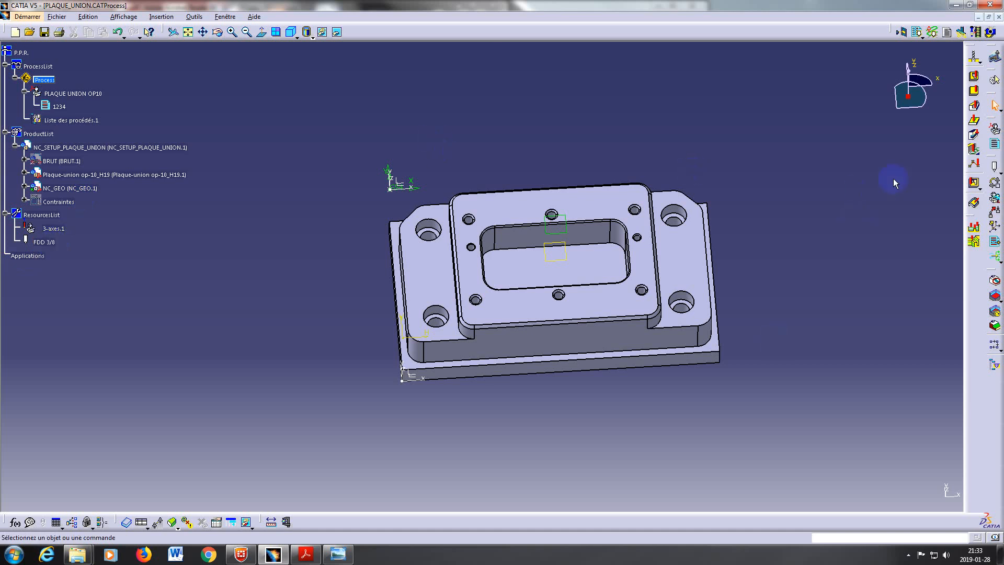
Insert a drill tool change after FDD 3/8 in the resources list and name the tool FORET 9/32.
click(999, 175)
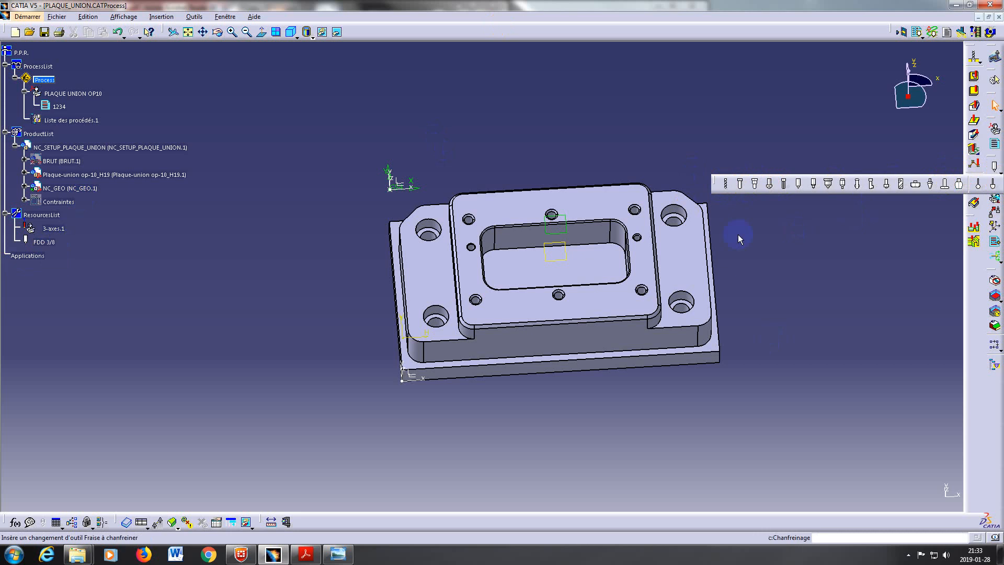
click(726, 184)
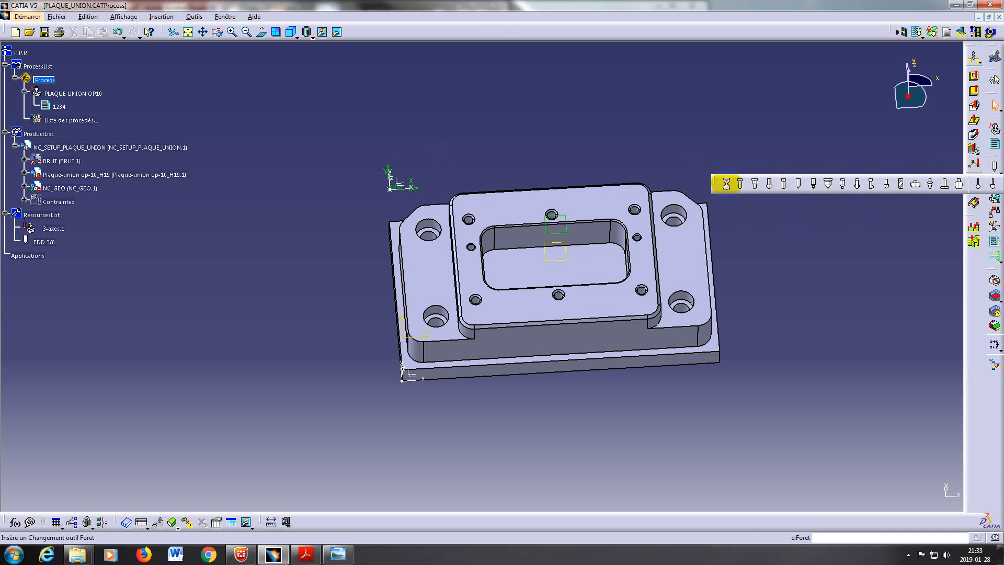
click(59, 246)
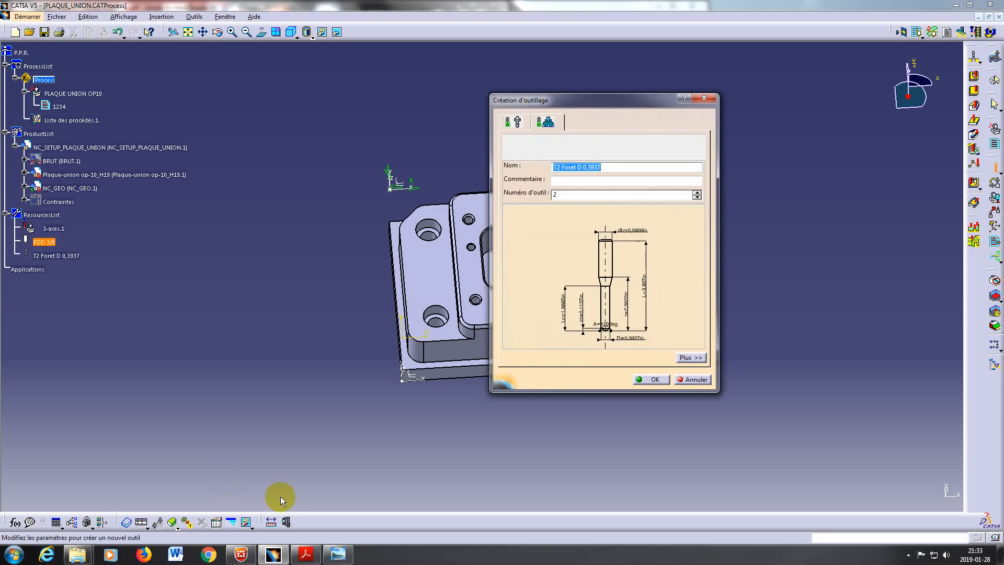
drag(604, 109, 725, 116)
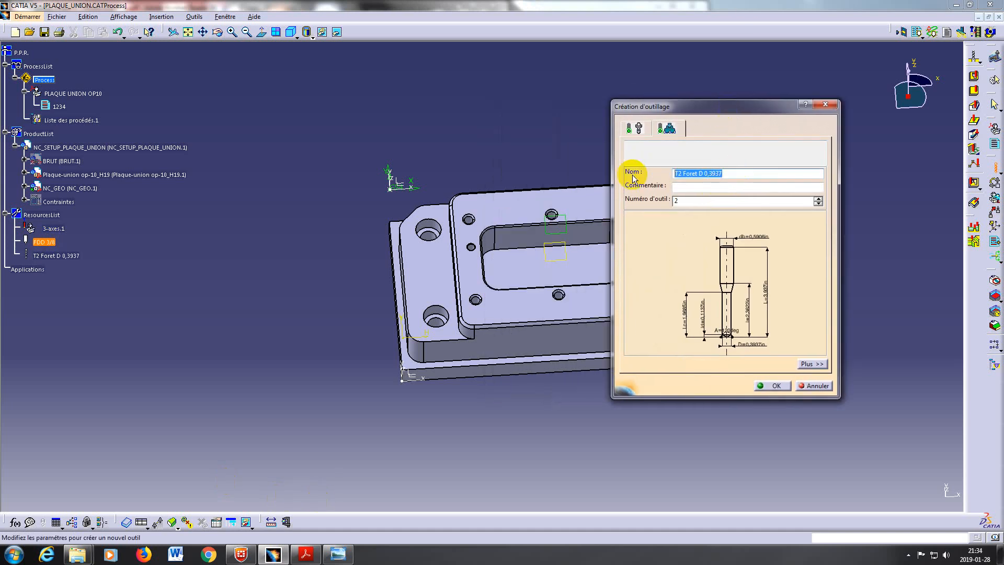
text(FORET 9/32)
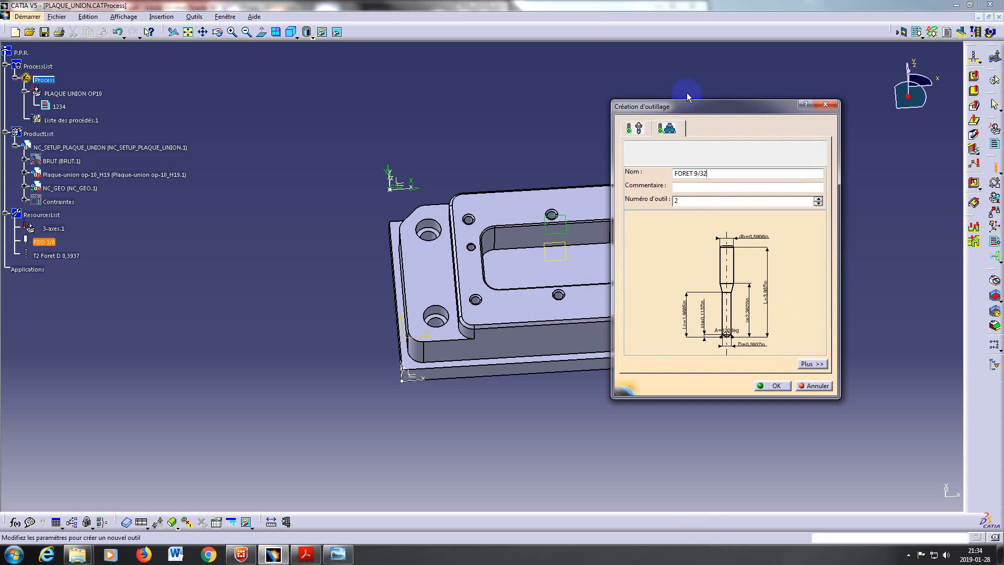
Expand the tool's geometry parameters and set both the nominal diameter and the body diameter to 9/32 in (0,2813in).
click(818, 364)
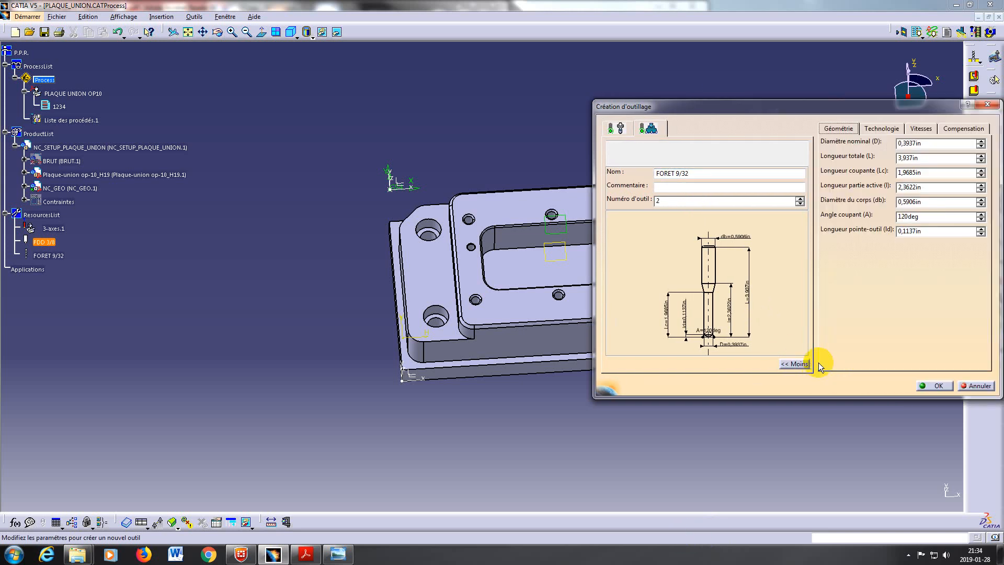
drag(822, 111, 550, 153)
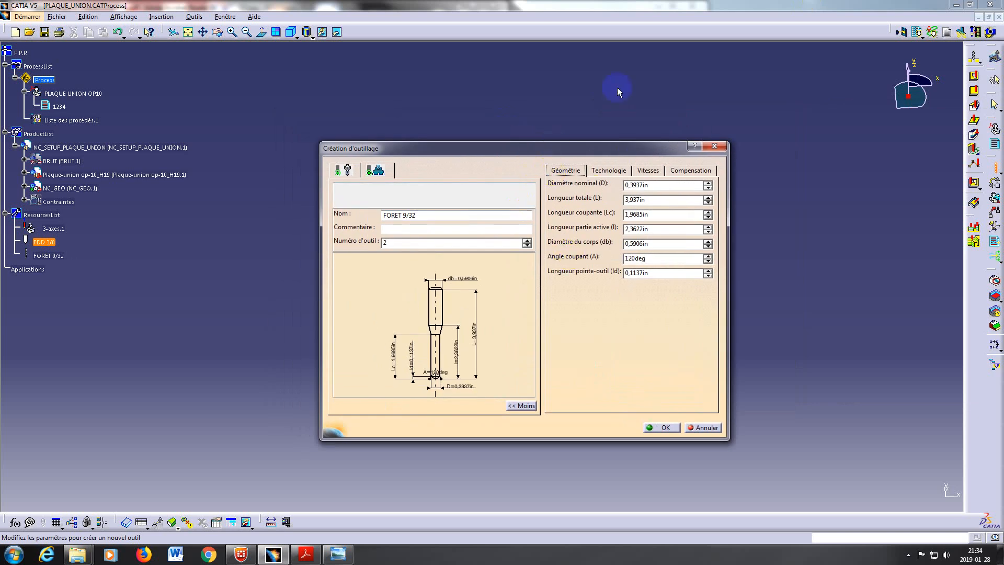
double_click(652, 185)
text(0,2813)
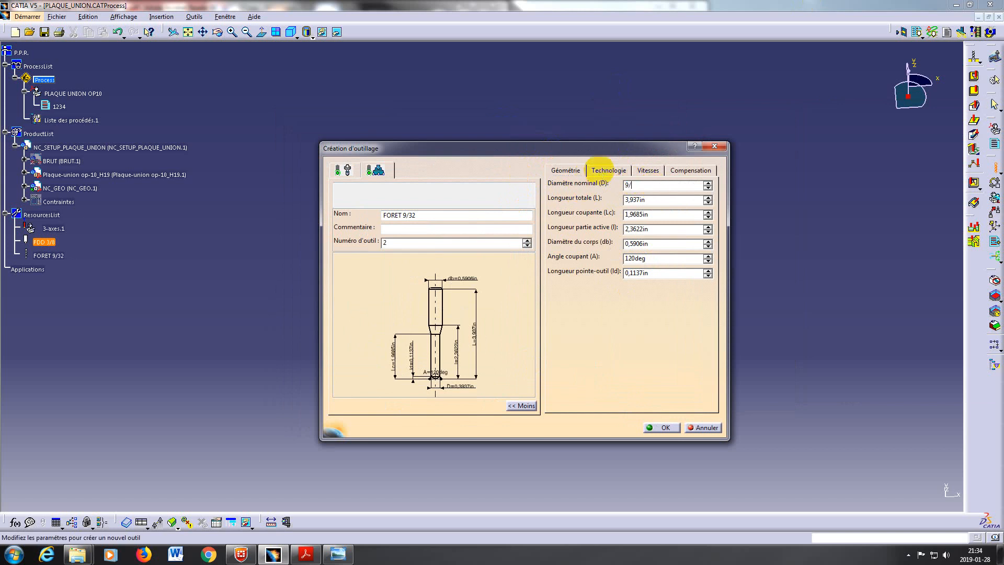
key(Return)
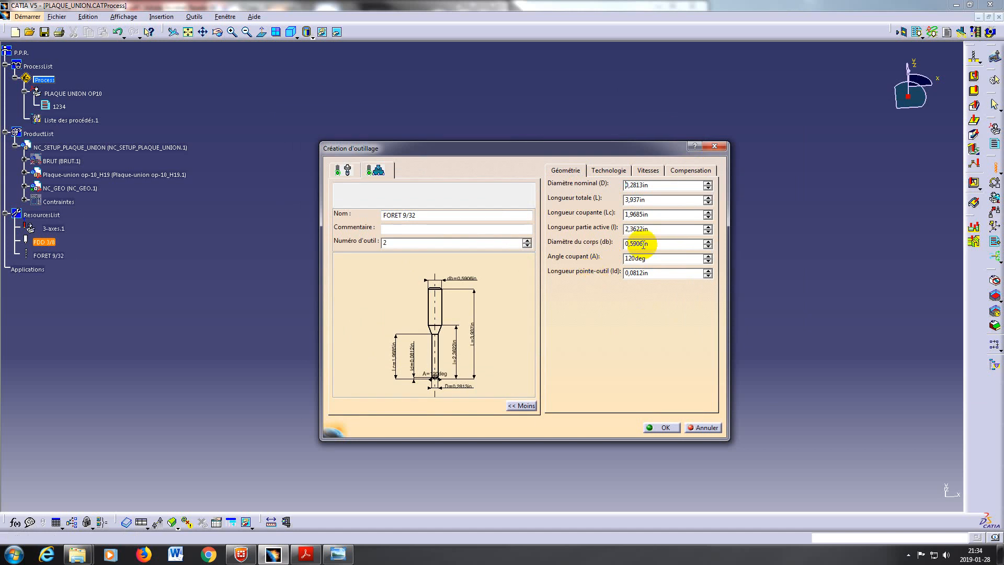
double_click(661, 243)
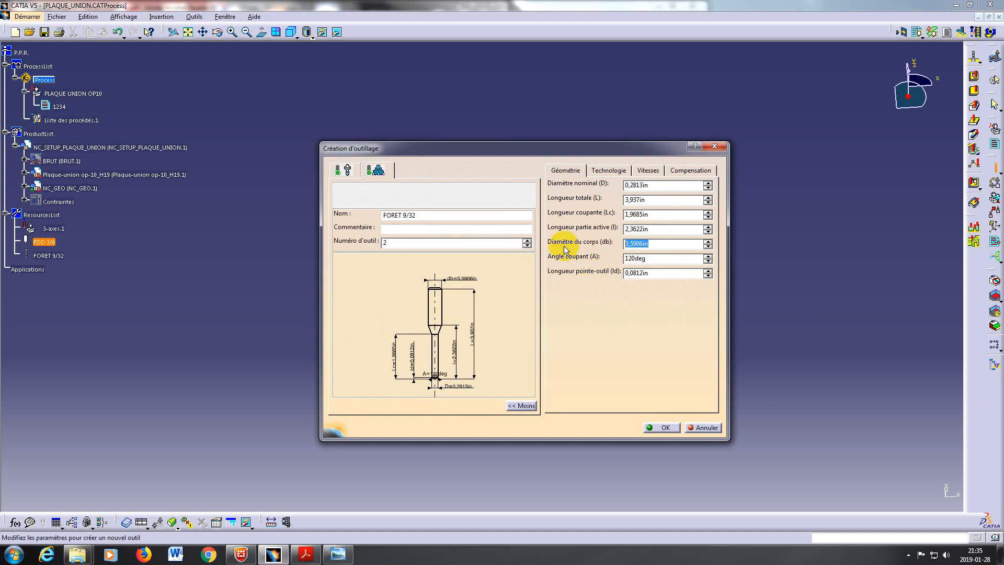
text(0,2813)
key(Return)
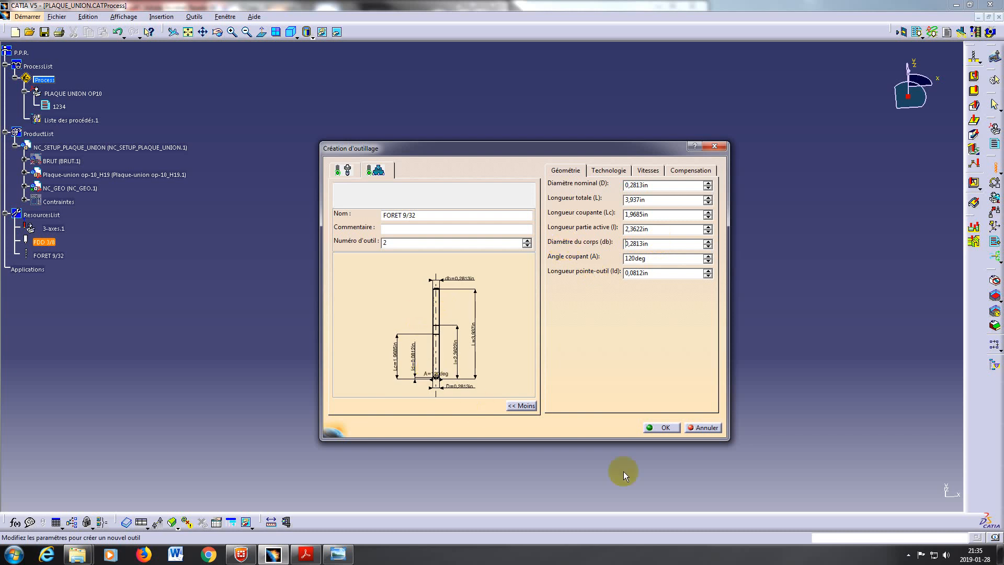
Switch to Windows Photo Viewer, find the photo of the .281 drill, and arrange it beside the tool creation dialog.
click(333, 552)
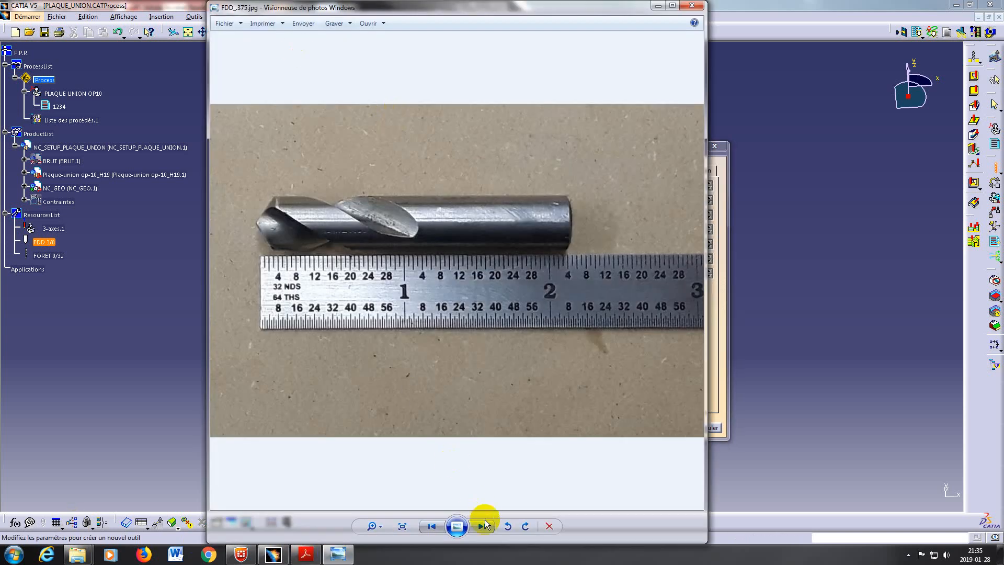
click(485, 526)
click(485, 526)
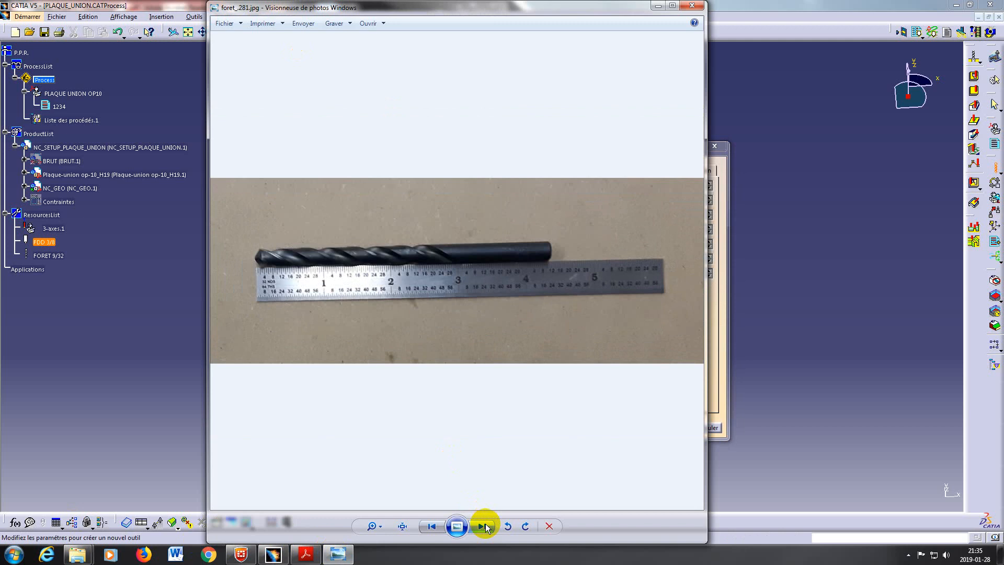
click(485, 526)
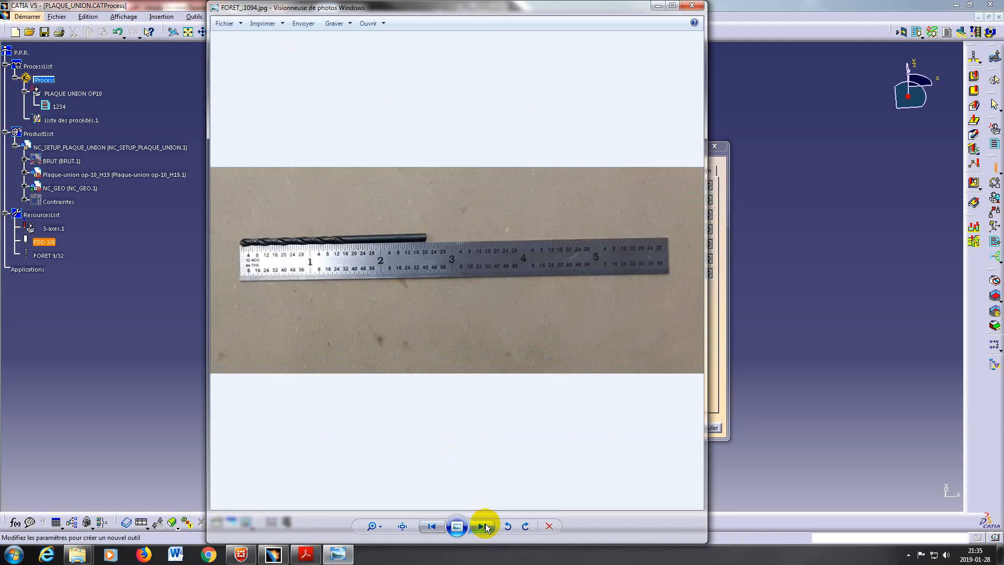
click(431, 527)
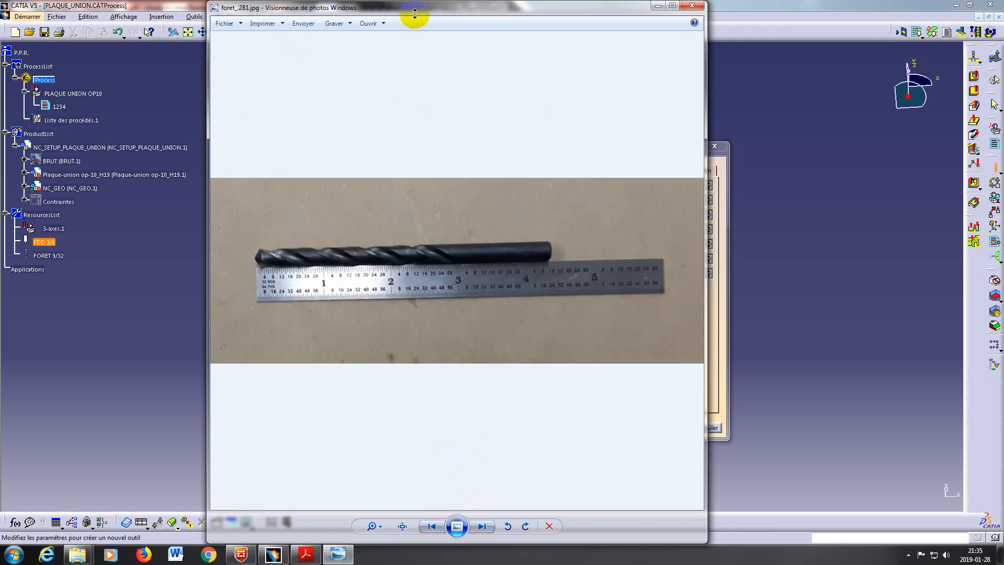
drag(417, 9, 222, 60)
drag(585, 149, 730, 96)
click(339, 554)
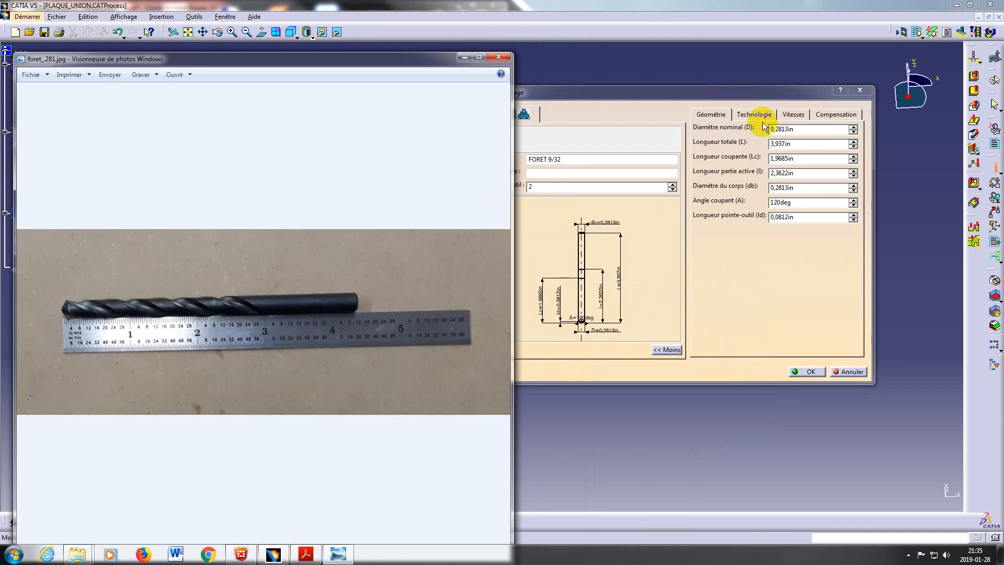
Set the FORET 9/32 drill's total length to 4,375in.
click(795, 144)
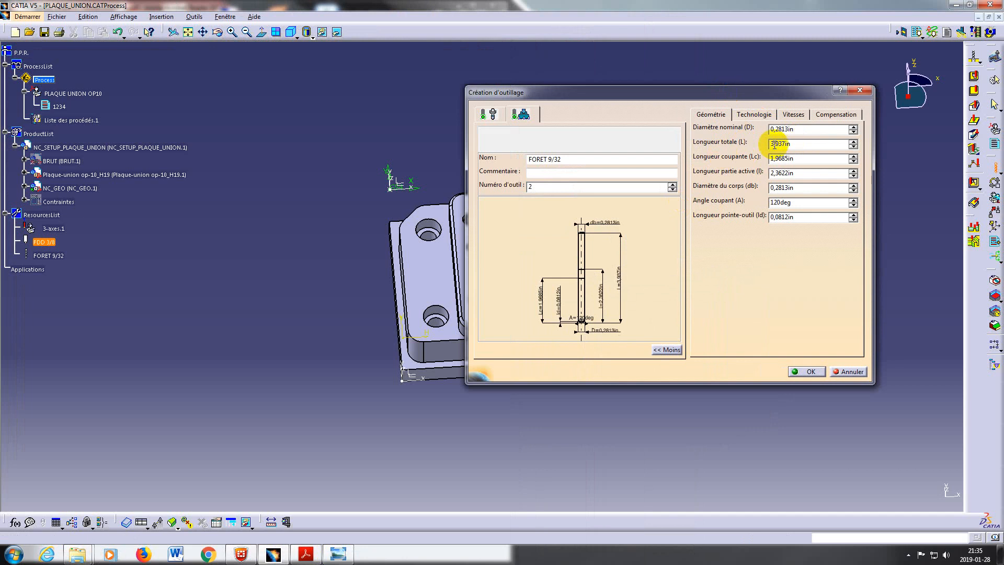
drag(789, 142, 698, 148)
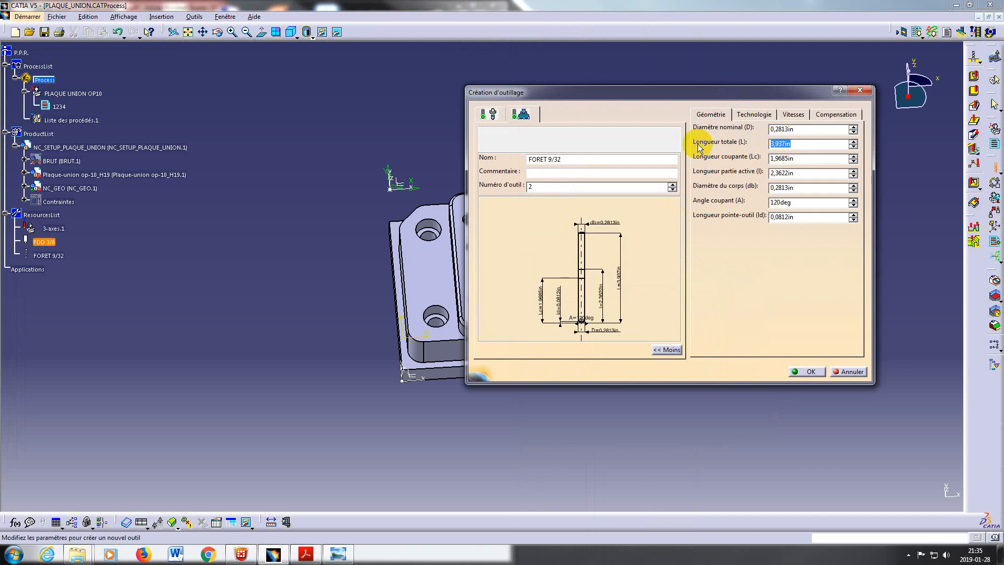
text(4,375)
key(Return)
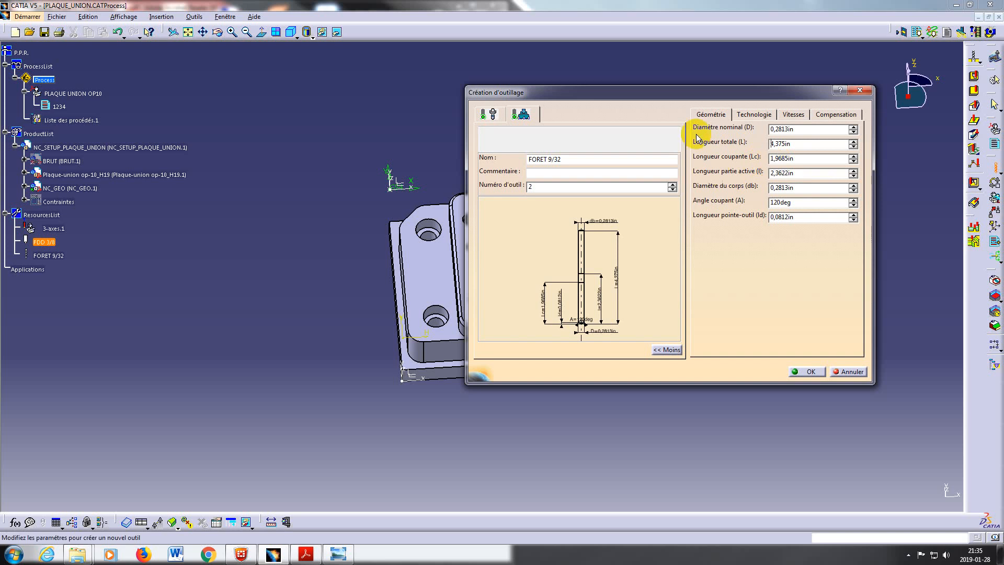
Consult the .281 drill photo and set the drill's cutting length and active length to 3in.
drag(692, 94, 752, 100)
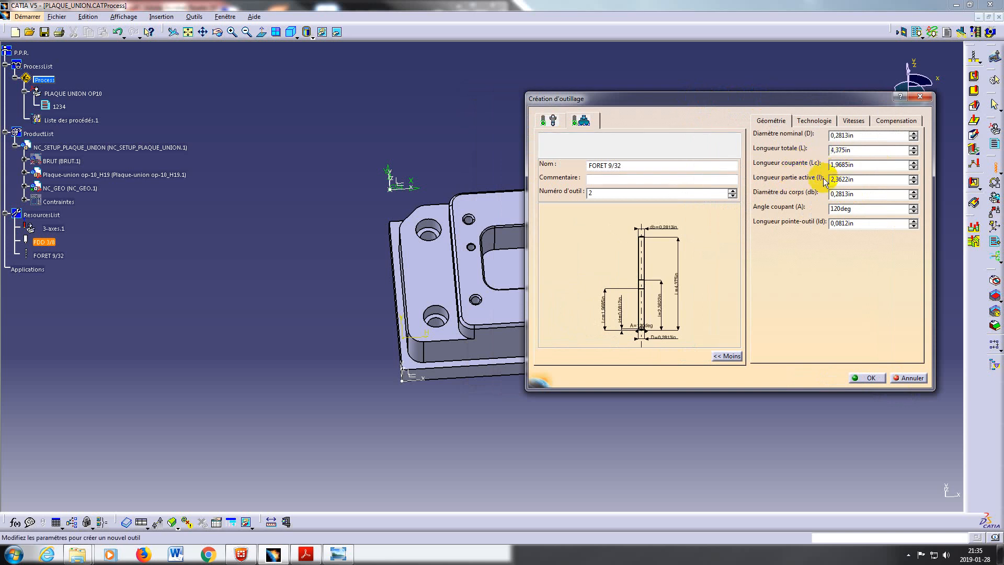
click(340, 550)
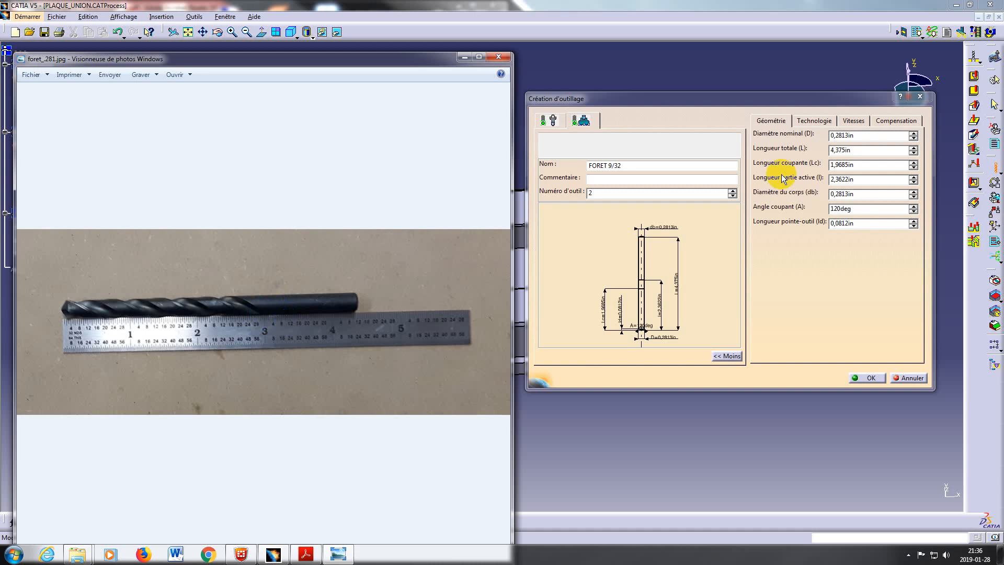
click(856, 168)
drag(854, 166, 804, 171)
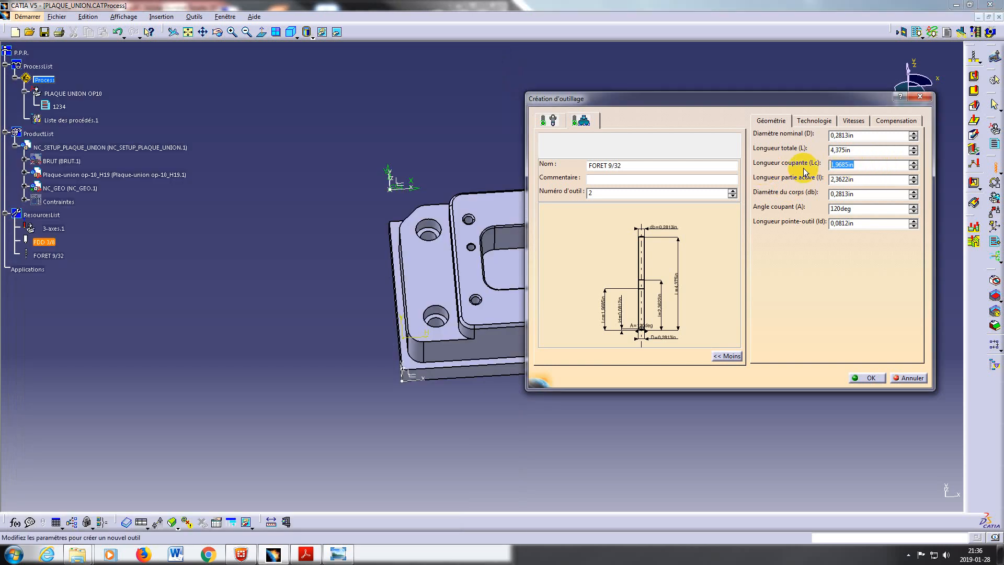
text(3)
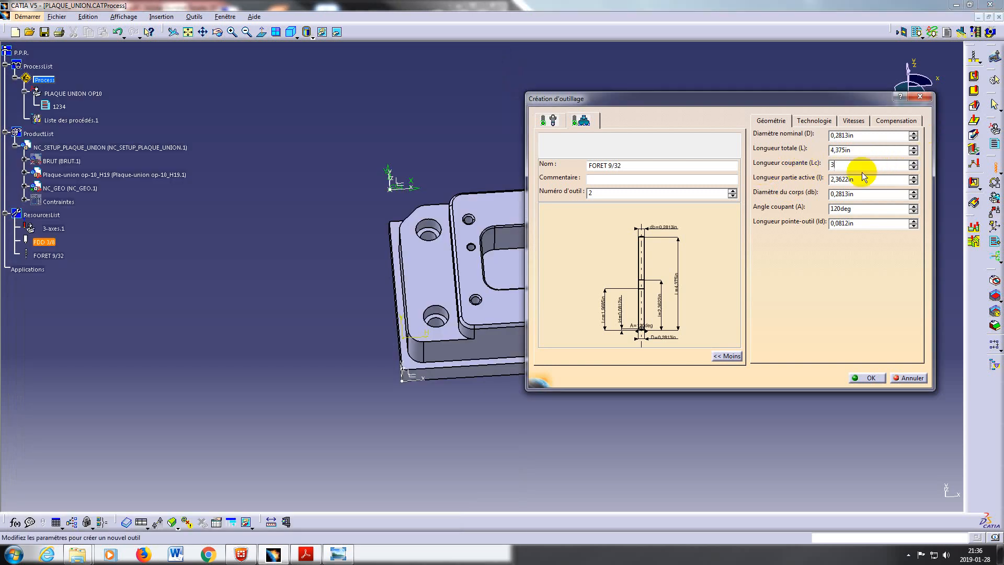
drag(854, 179, 815, 182)
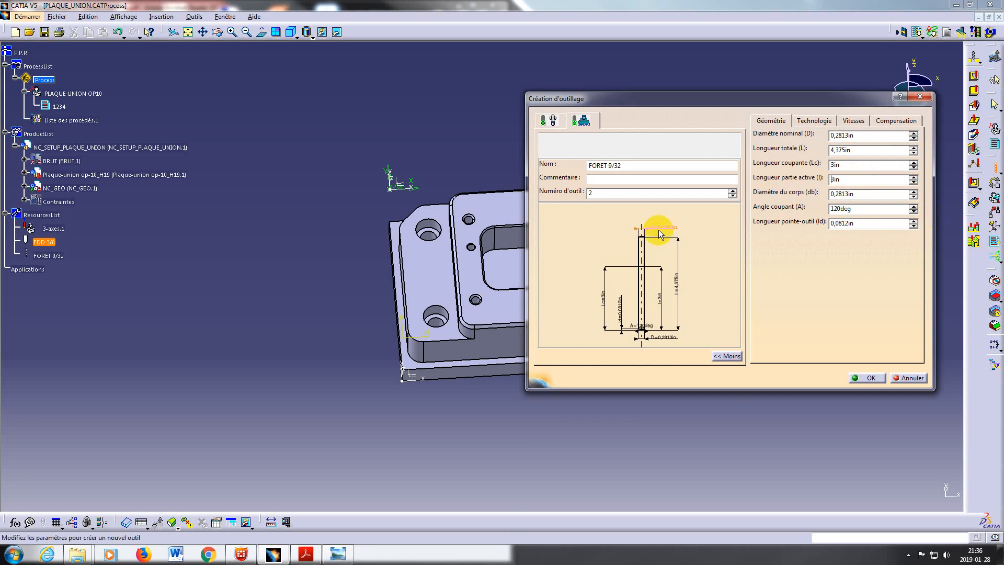
Set the drill's cutting angle to 118deg.
double_click(857, 209)
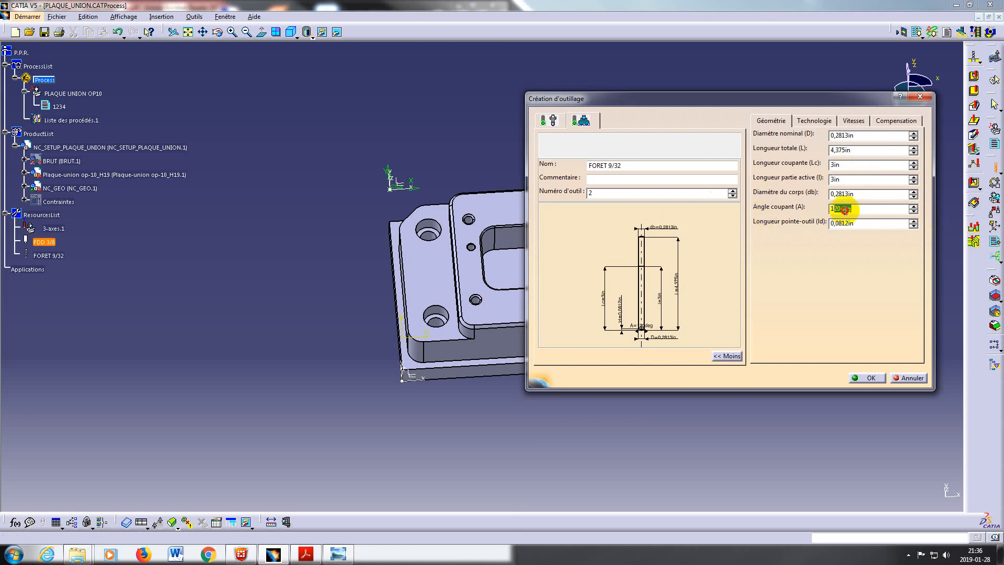
text(118)
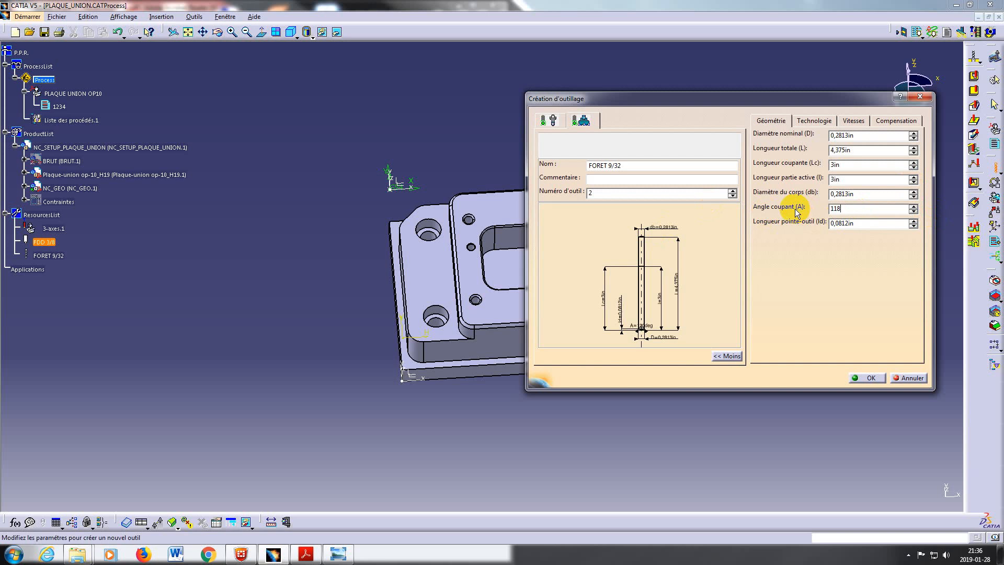
key(Return)
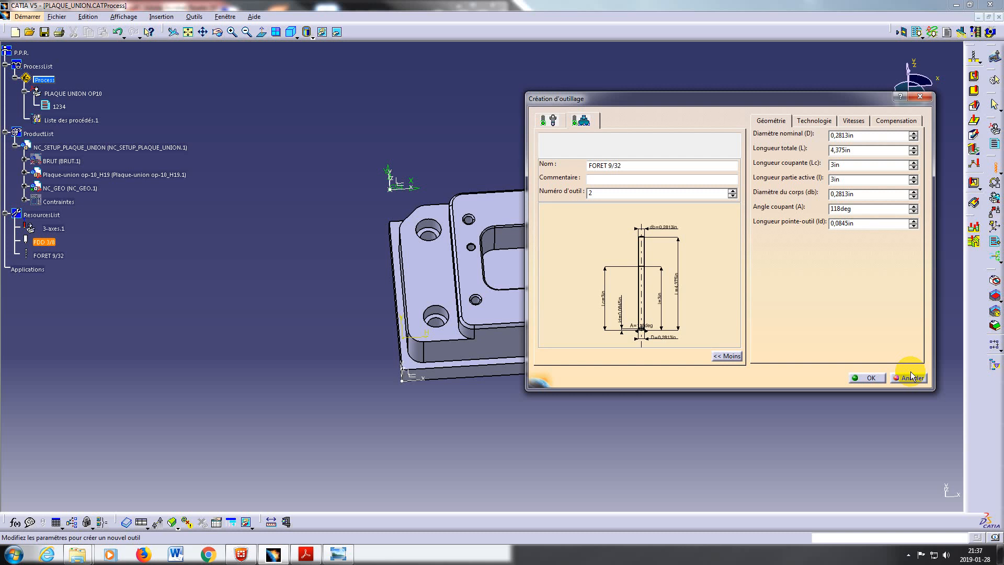
Enter FLOOD as the coolant syntax in the drill's technology parameters.
click(815, 120)
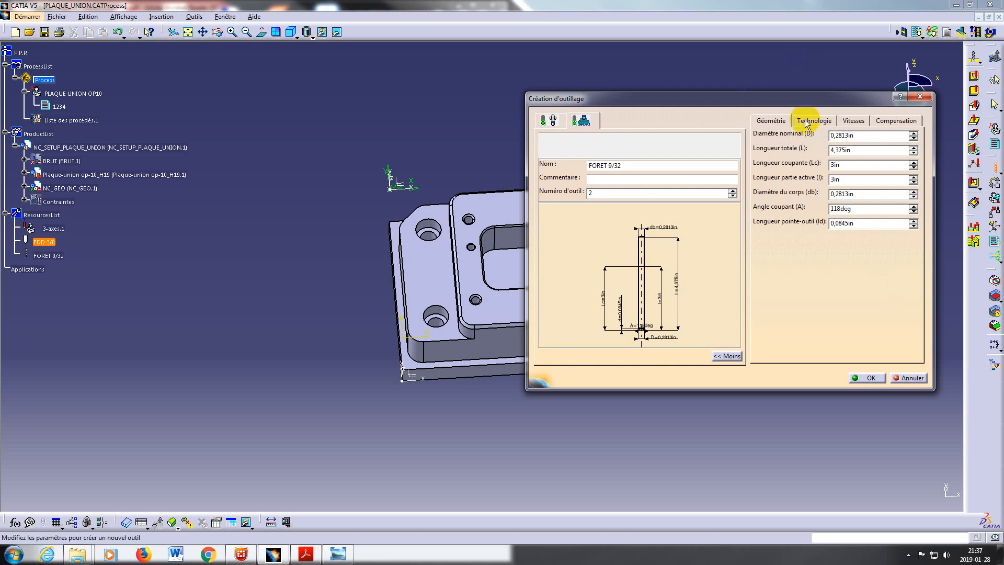
drag(815, 96, 695, 88)
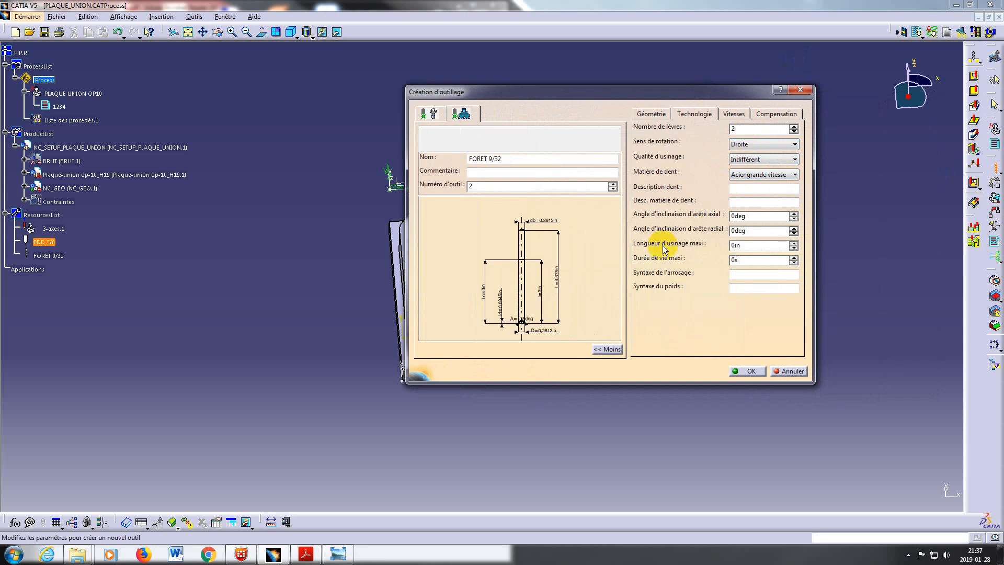
click(761, 275)
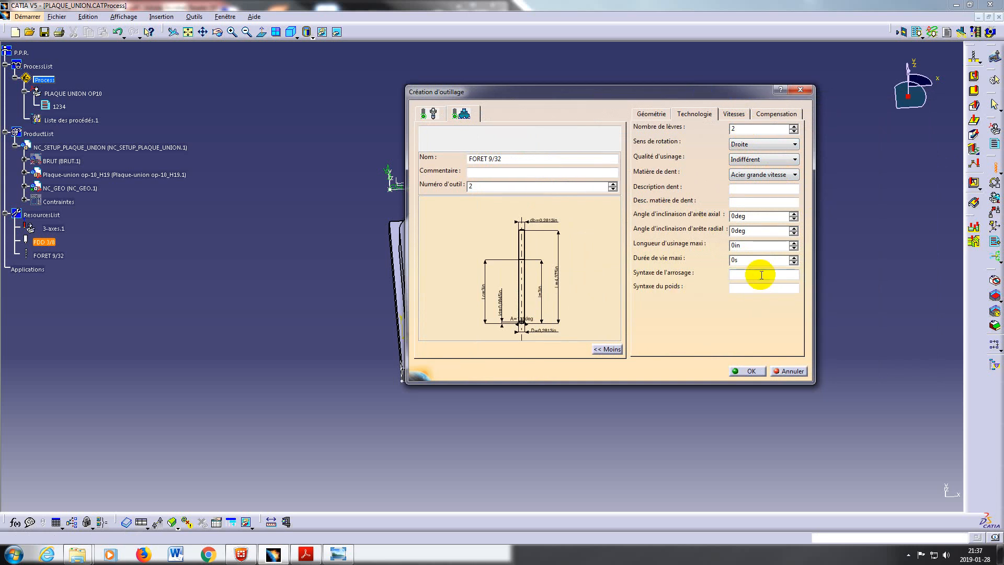
text(FLOOD)
Set the FORET 9/32 drill's cutting speed to 250ft_mn and define its feed by Avance instead of Avance par dent.
click(734, 113)
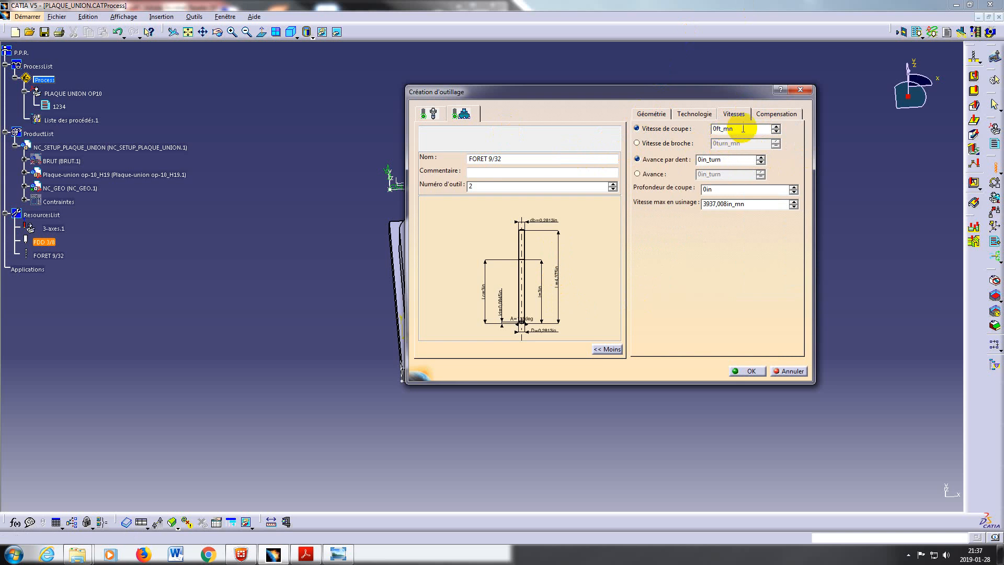
drag(742, 129, 691, 133)
text(250)
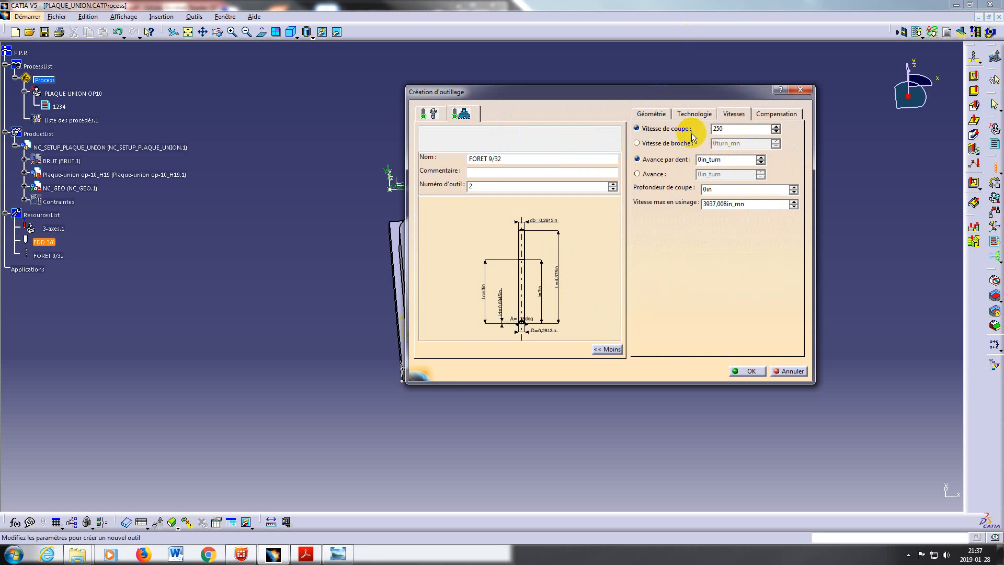
key(Return)
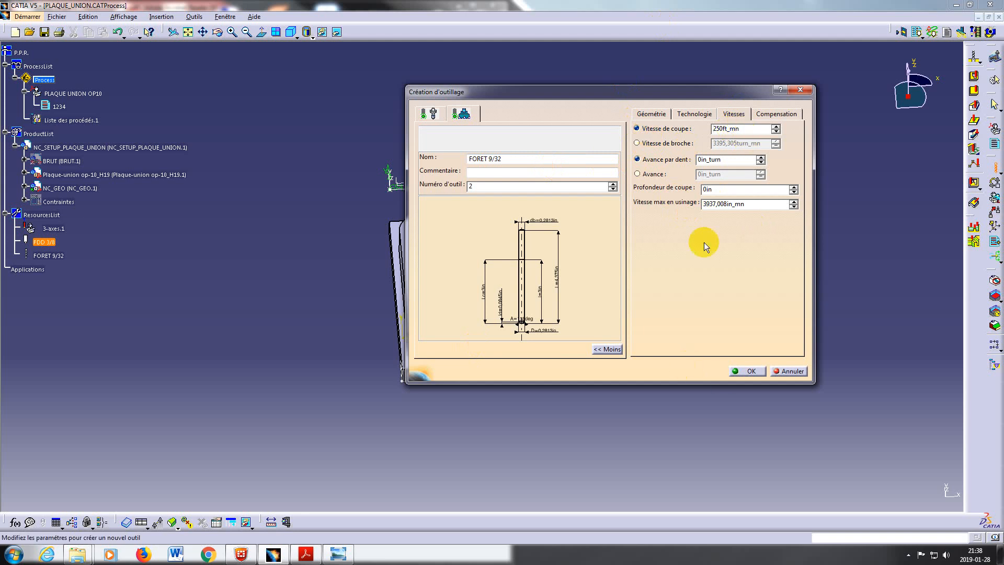
click(638, 174)
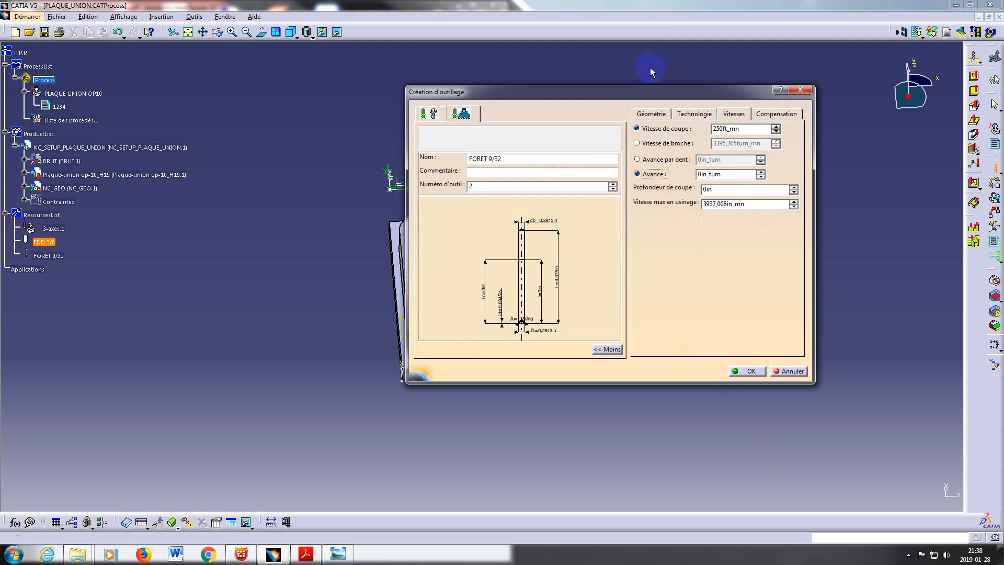
drag(671, 92, 649, 58)
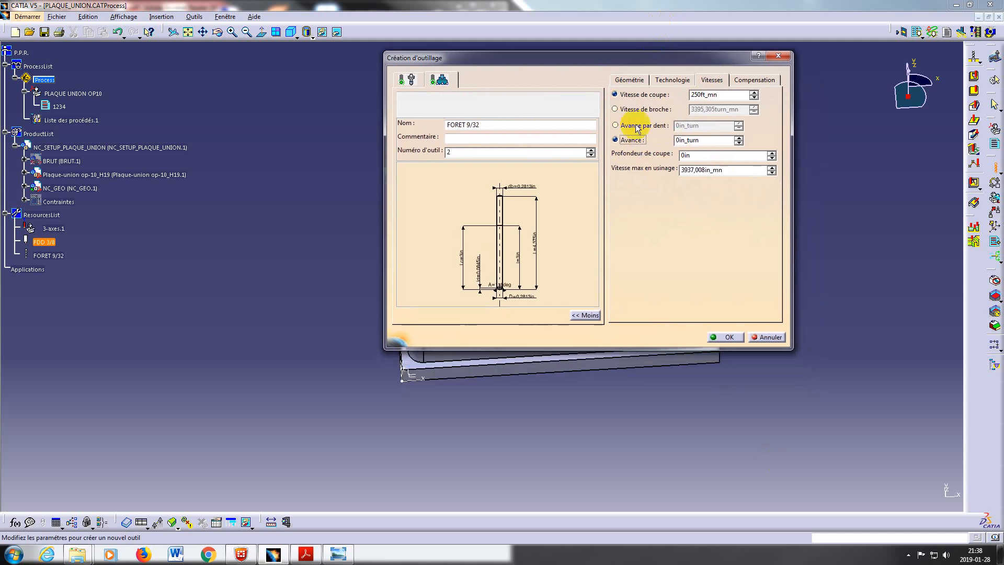
Switch to the cutting speeds PDF in Acrobat Reader and examine the feed-per-turn table for two-lip HSS drills in aluminium.
click(306, 555)
drag(338, 12, 311, 12)
double_click(311, 12)
scroll(397, 300, up, 3)
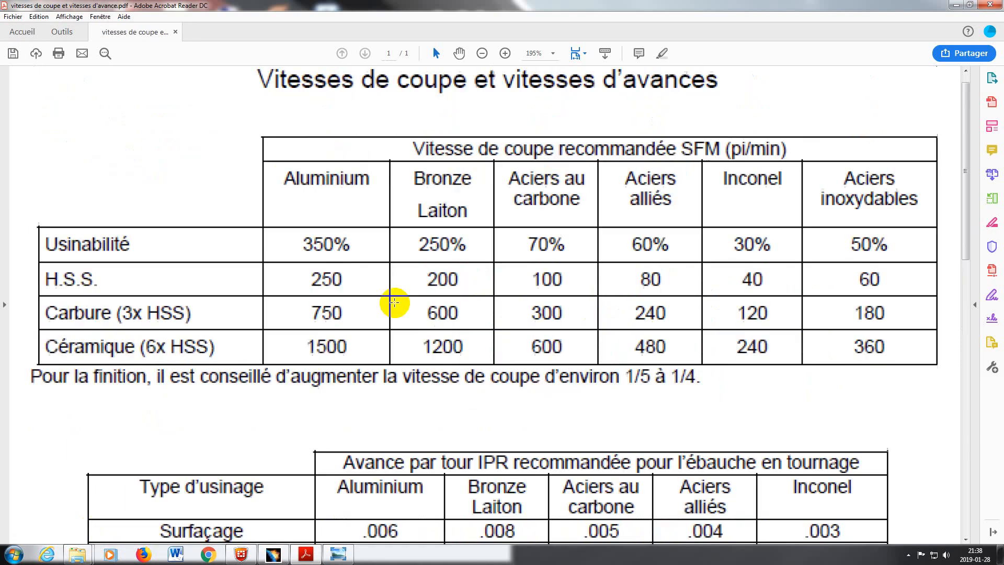
scroll(393, 302, down, 5)
scroll(393, 301, down, 8)
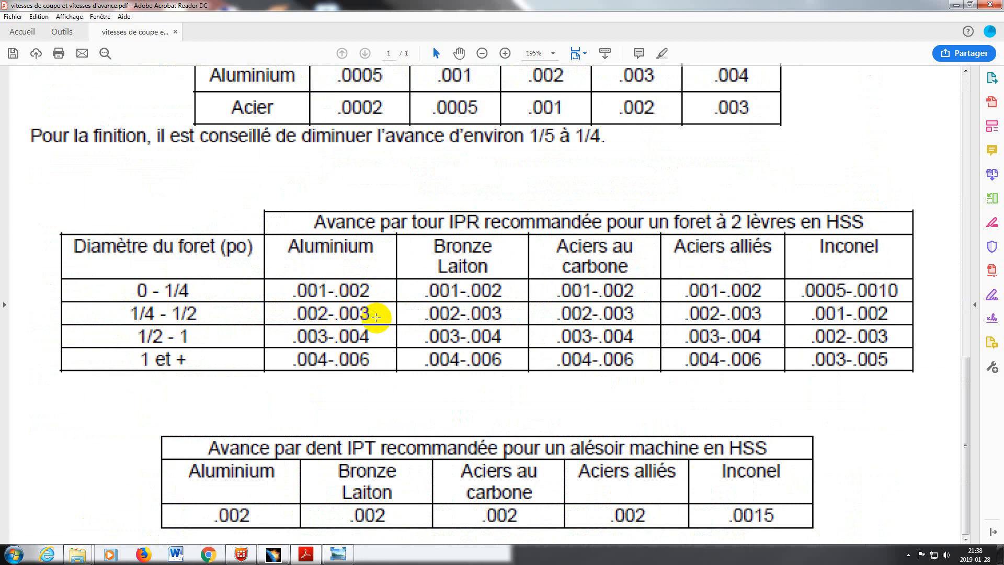
scroll(361, 313, up, 5)
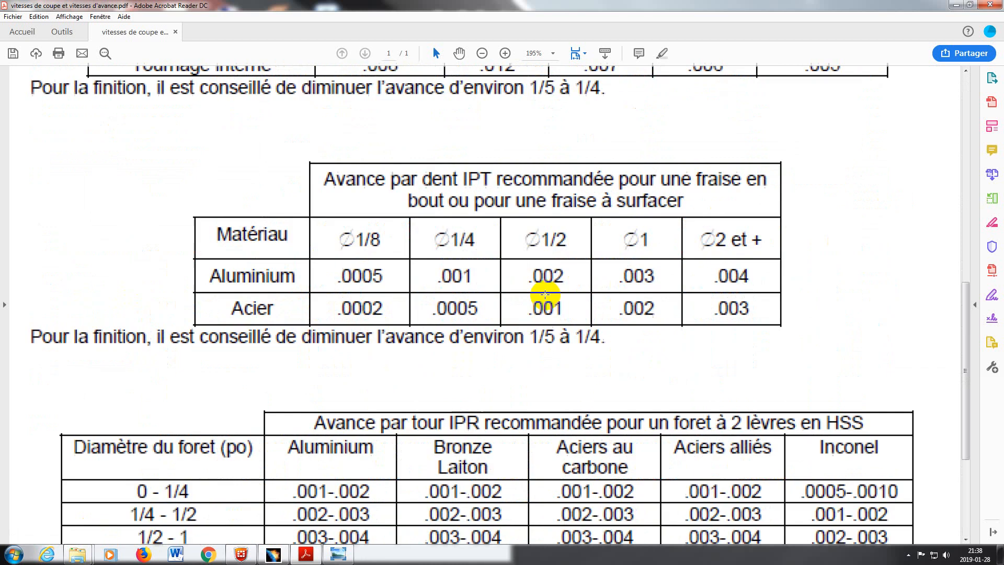
scroll(545, 293, down, 5)
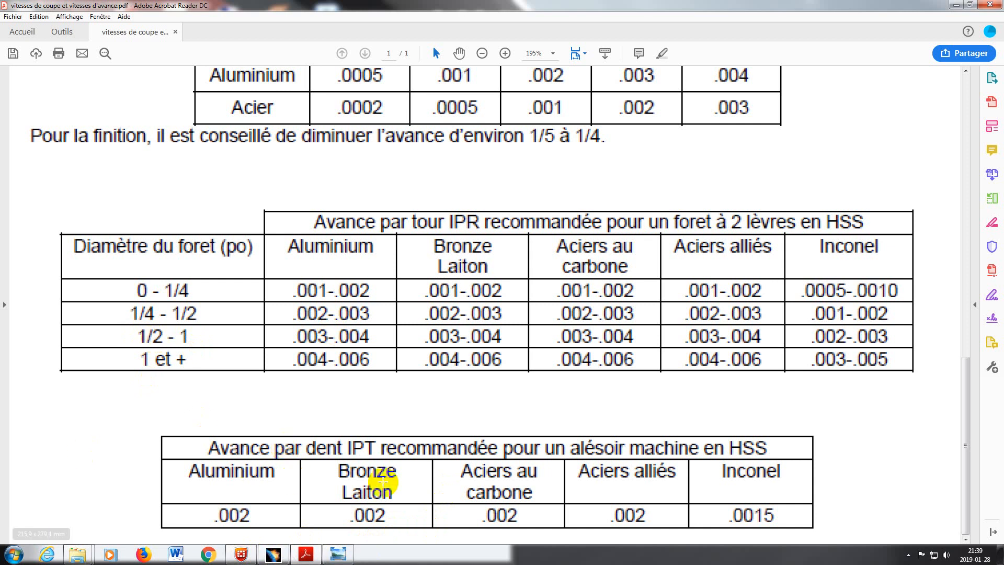
Return to CATIA, check the drill's geometry and technology parameters, and set its Avance feed to 0,002in_turn.
click(273, 553)
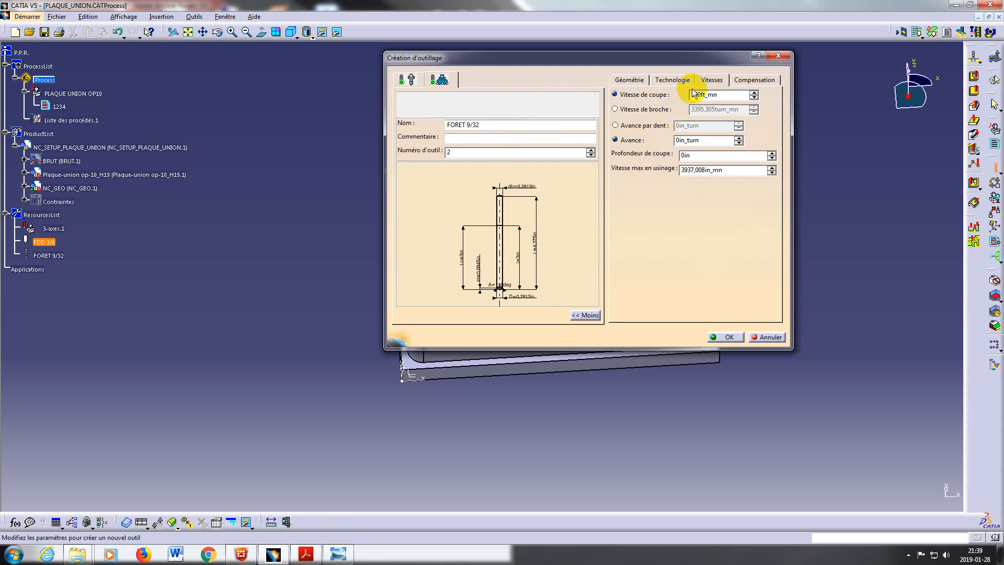
click(672, 80)
click(629, 80)
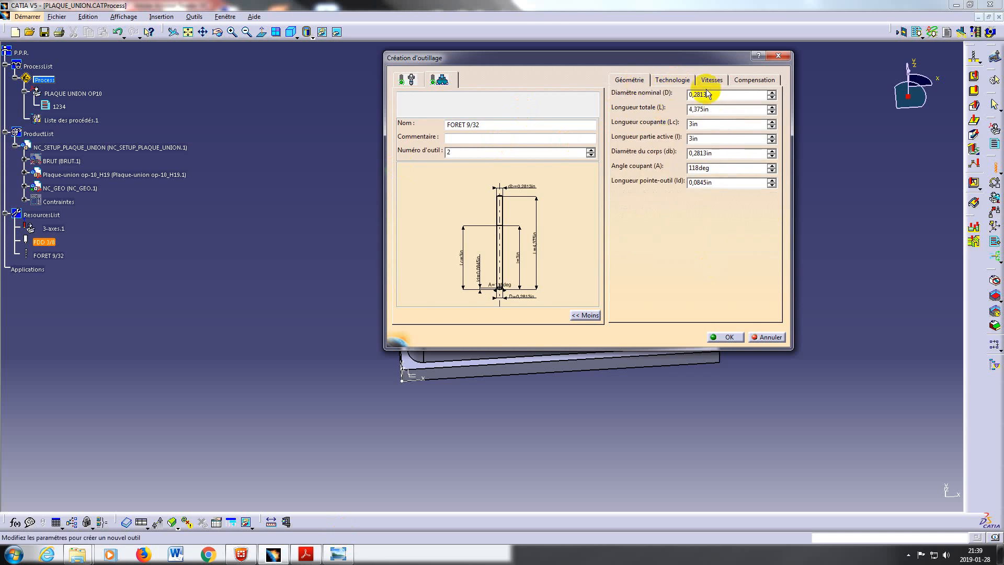
click(674, 80)
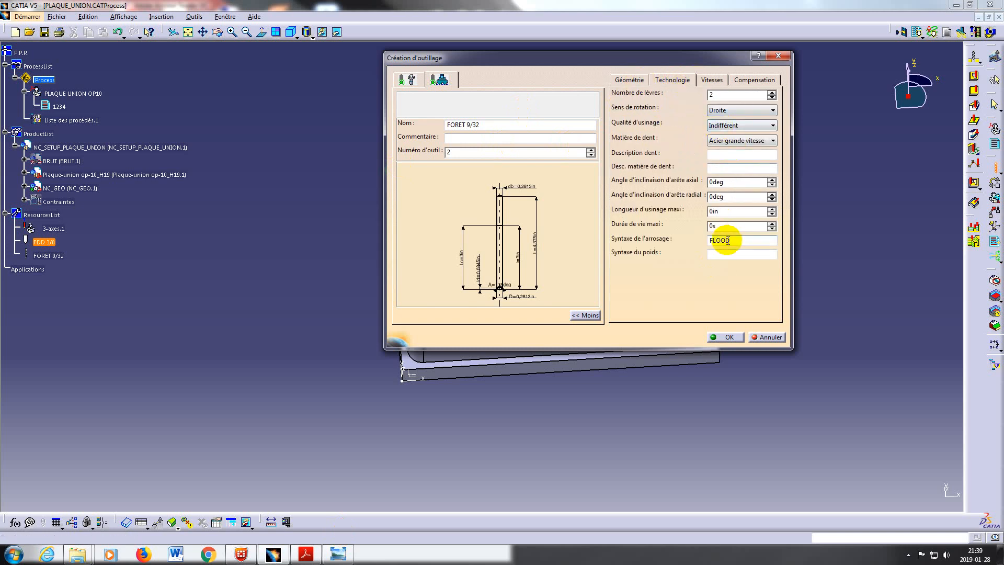
click(711, 80)
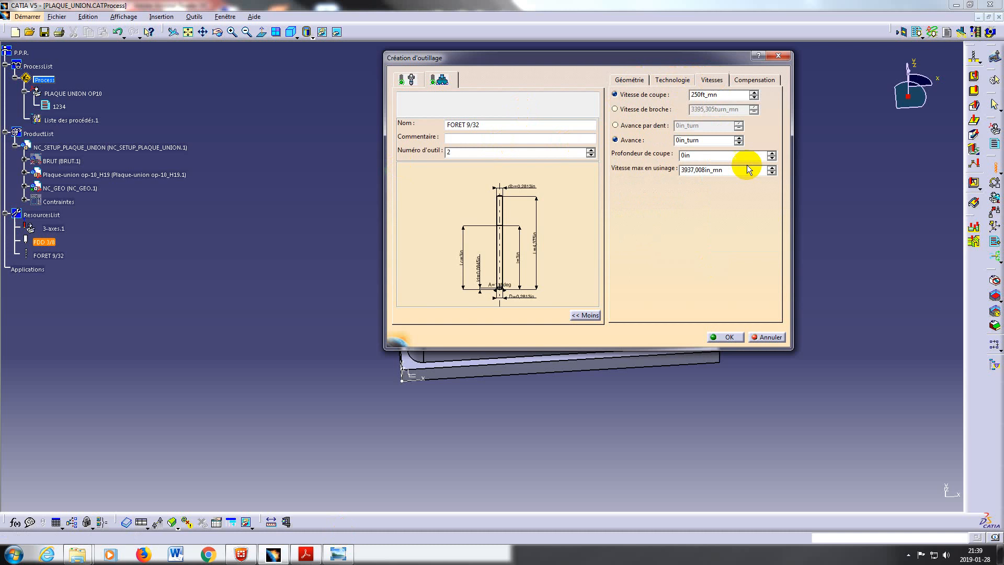
double_click(714, 140)
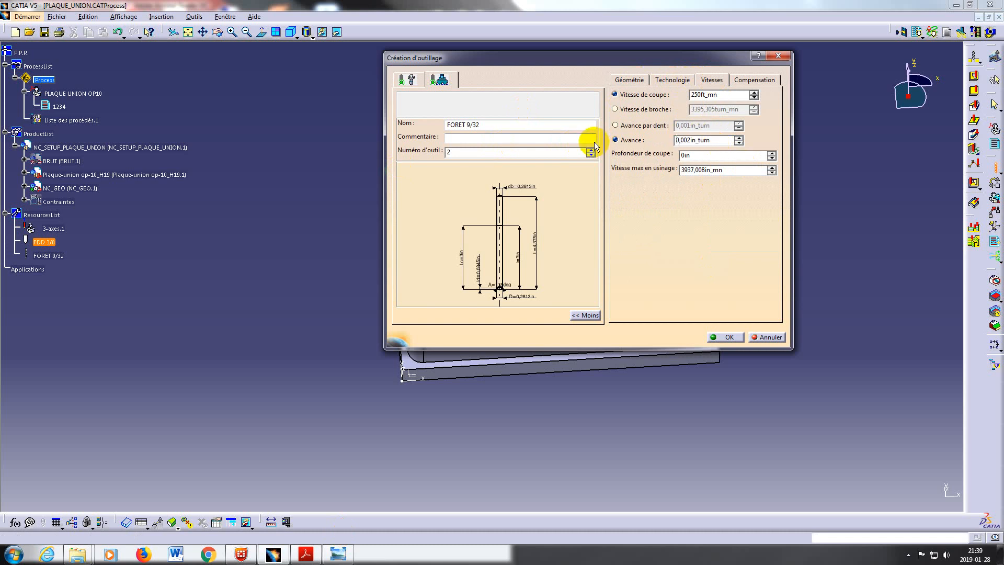
Review the FORET 9/32 drill's technology and geometry parameters once more and validate the tool definition.
click(672, 80)
click(636, 83)
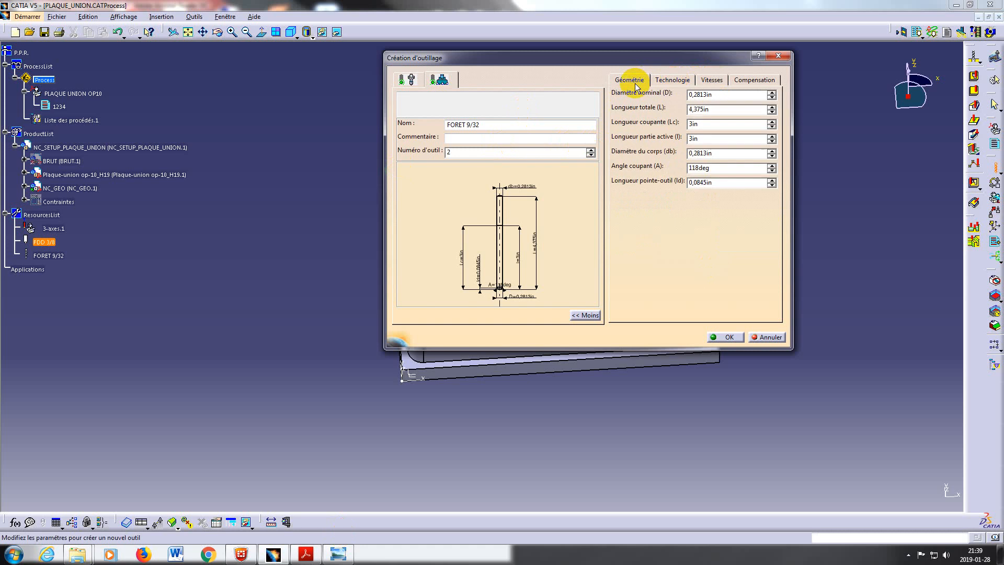
click(729, 337)
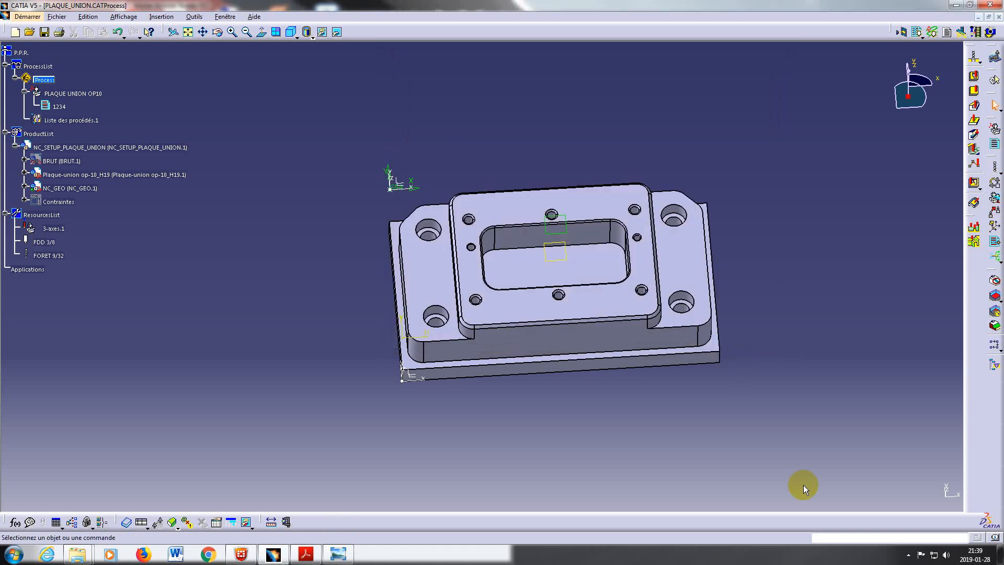